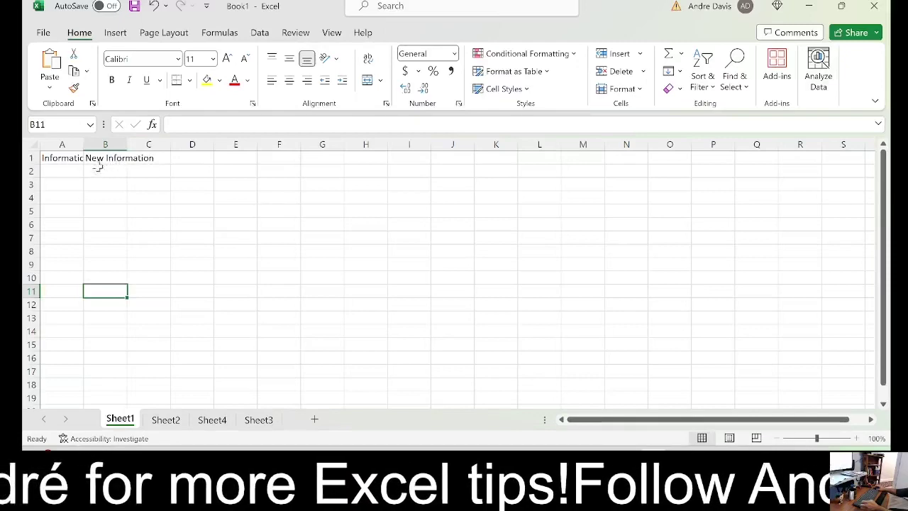
# Step: Examine the "New Information" entry in cell B1 and how its text spills into column C
pyautogui.click(107, 158)
pyautogui.doubleClick(116, 157)
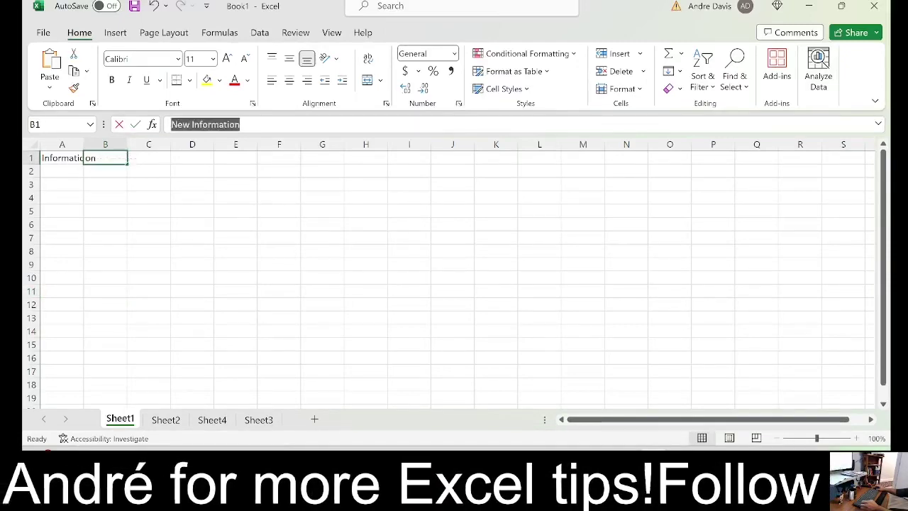
pyautogui.click(136, 205)
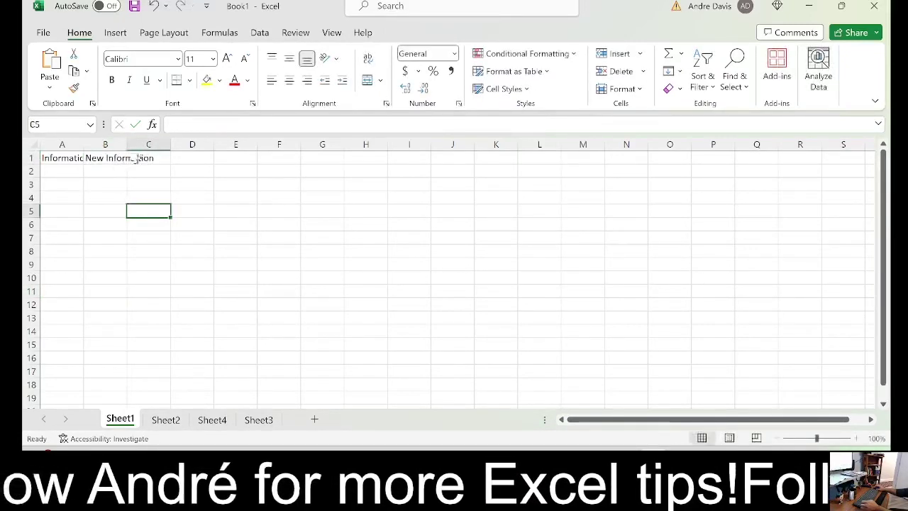
pyautogui.click(106, 155)
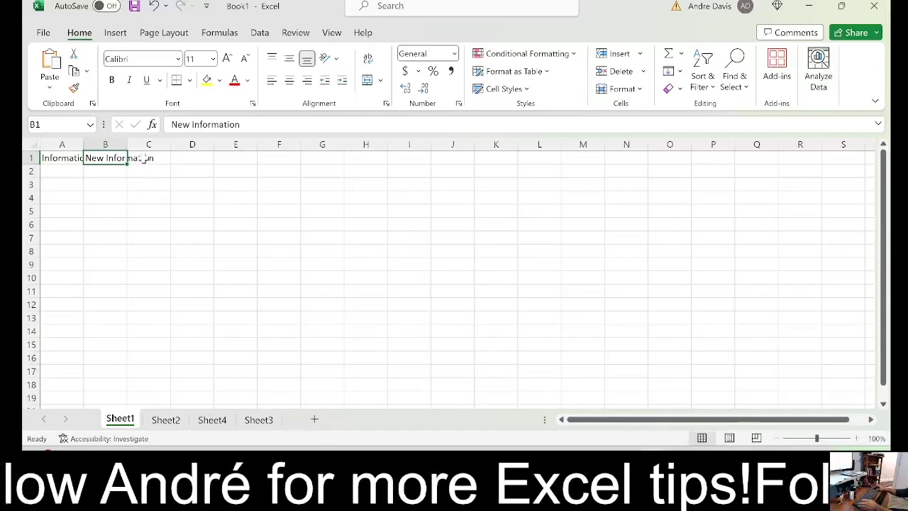
# Step: Enter "j" in cell C1 next to the overflowing heading, and clear that cell again
pyautogui.click(142, 162)
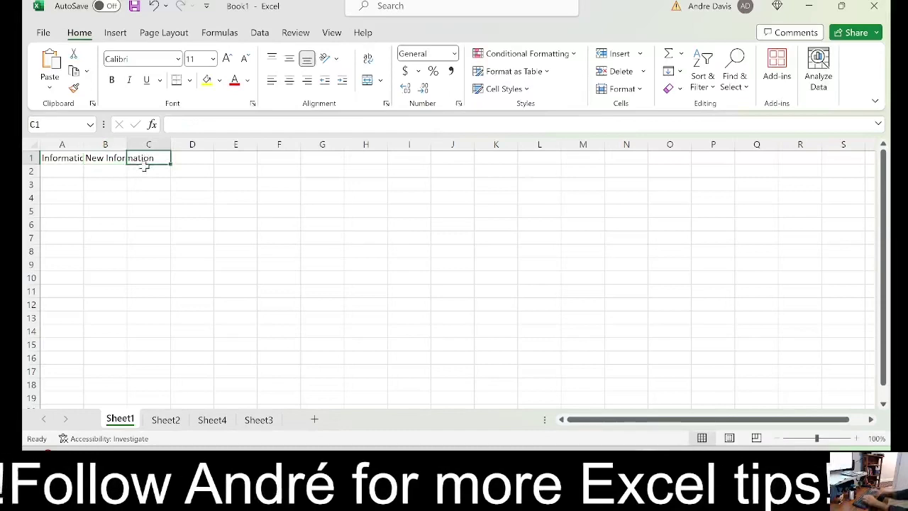
pyautogui.write('j')
pyautogui.press('Return')
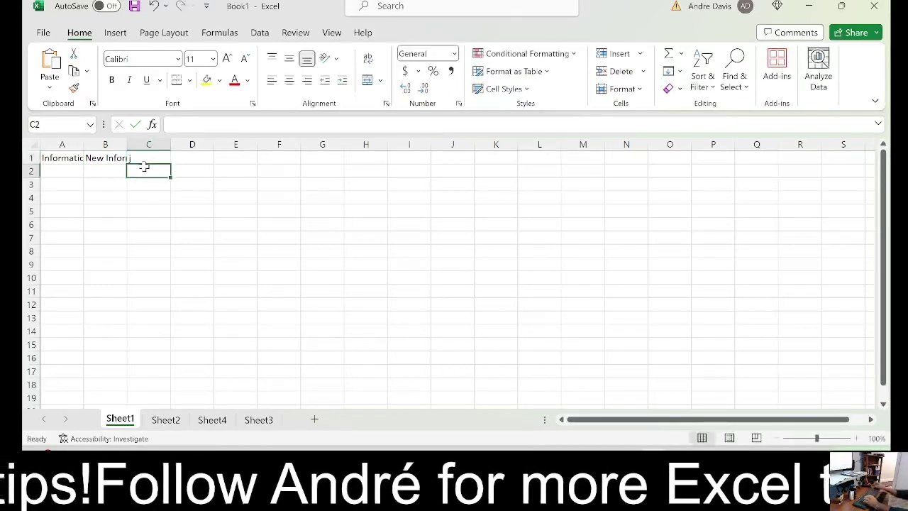
pyautogui.click(141, 156)
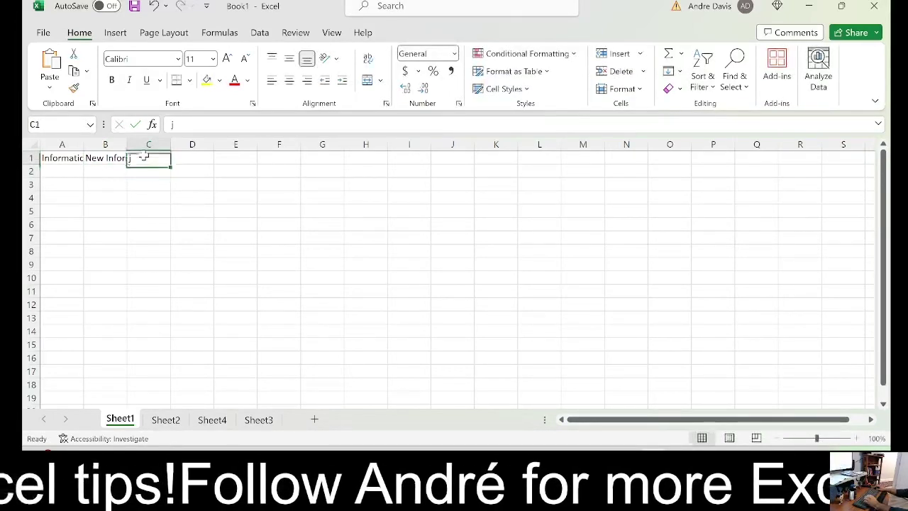
pyautogui.press('Delete')
pyautogui.moveTo(145, 224); pyautogui.dragTo(126, 212)
pyautogui.click(114, 182)
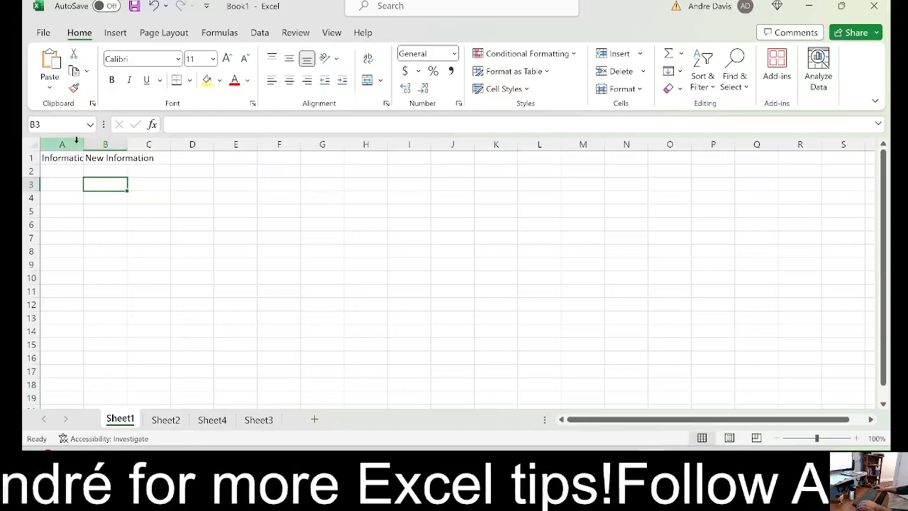
# Step: Widen column A manually past its "Information" heading, and autofit the column to its contents
pyautogui.click(77, 140)
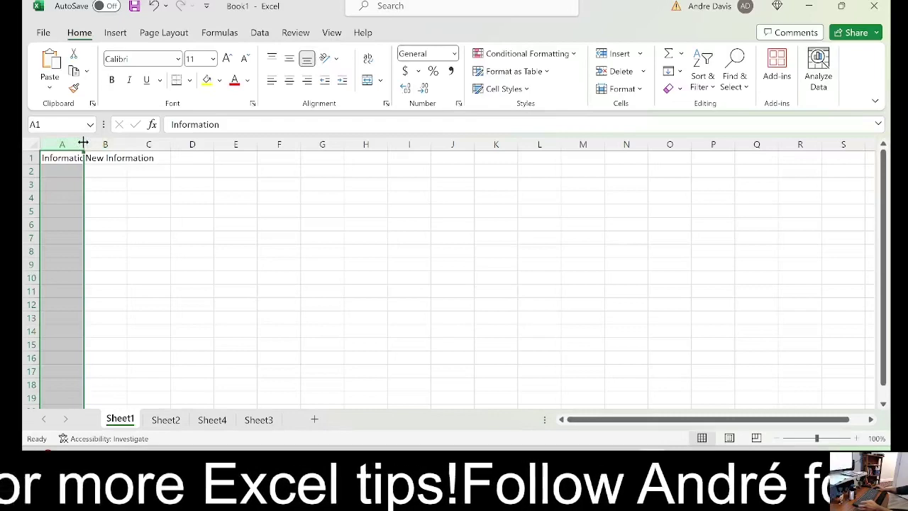
pyautogui.moveTo(83, 143); pyautogui.dragTo(134, 144)
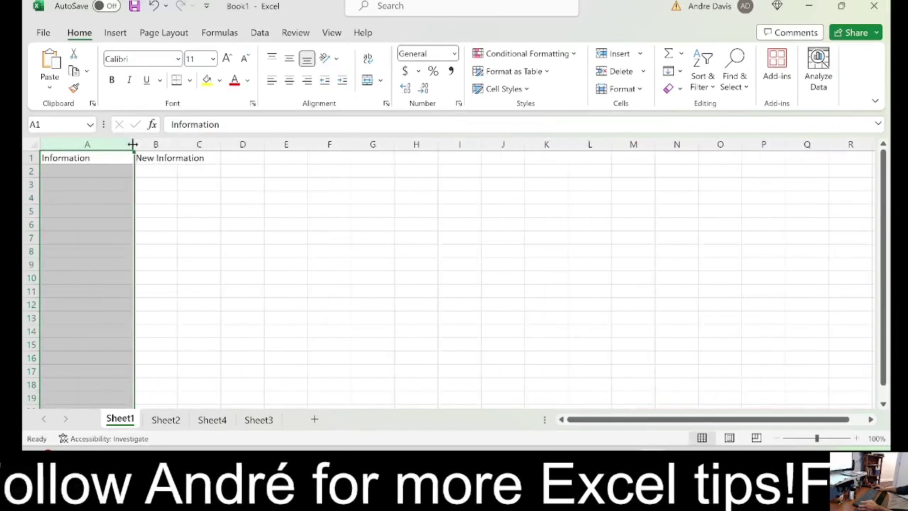
pyautogui.click(96, 157)
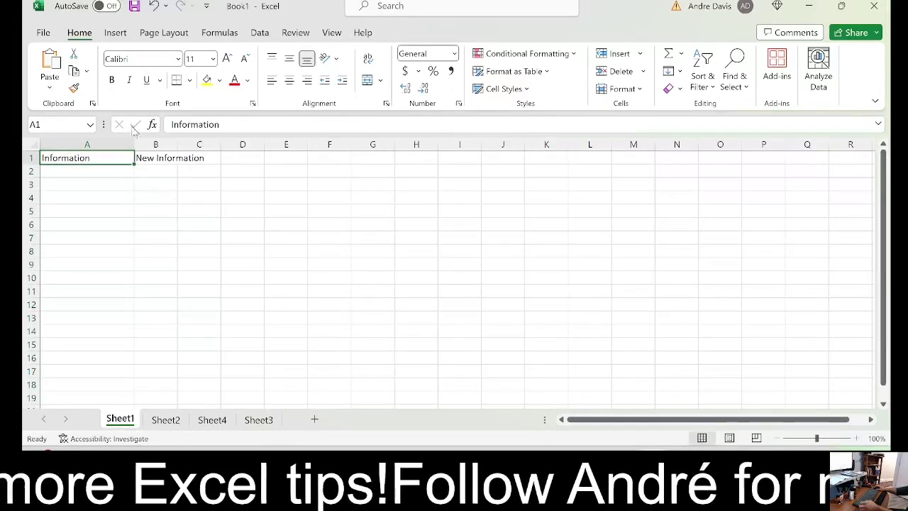
pyautogui.moveTo(135, 145); pyautogui.dragTo(107, 144)
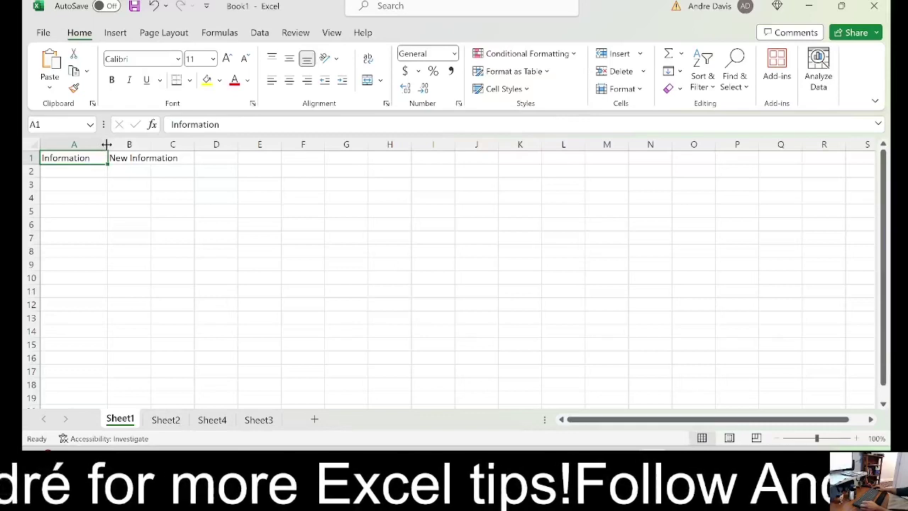
pyautogui.doubleClick(106, 144)
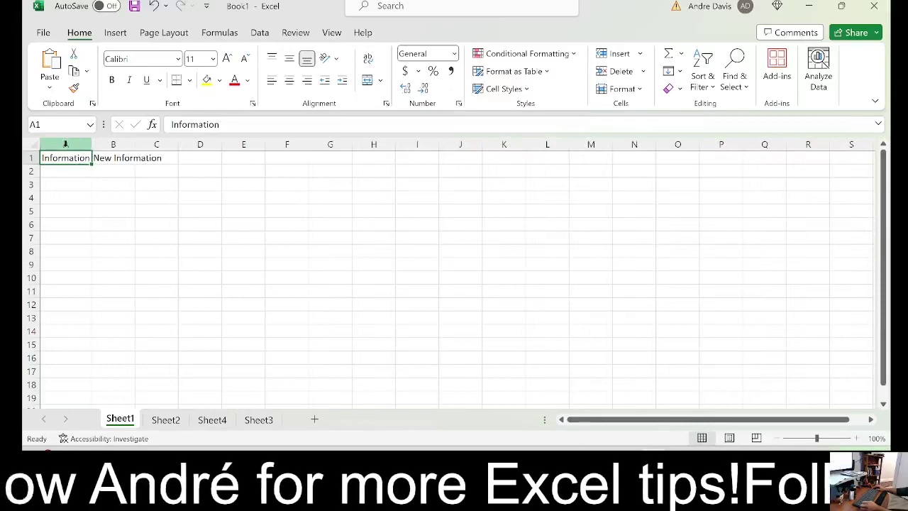
# Step: Stretch column A to several times its heading's width, and autofit it back to the text
pyautogui.click(83, 140)
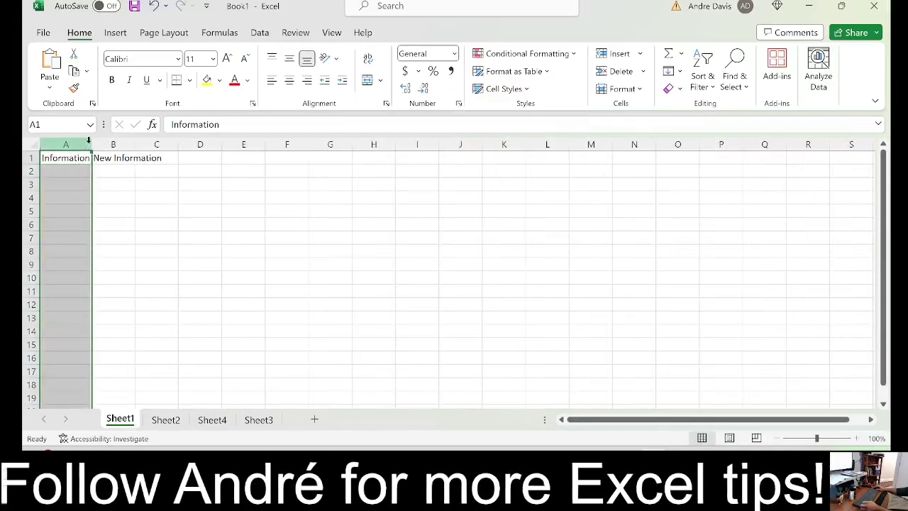
pyautogui.moveTo(92, 144); pyautogui.dragTo(333, 142)
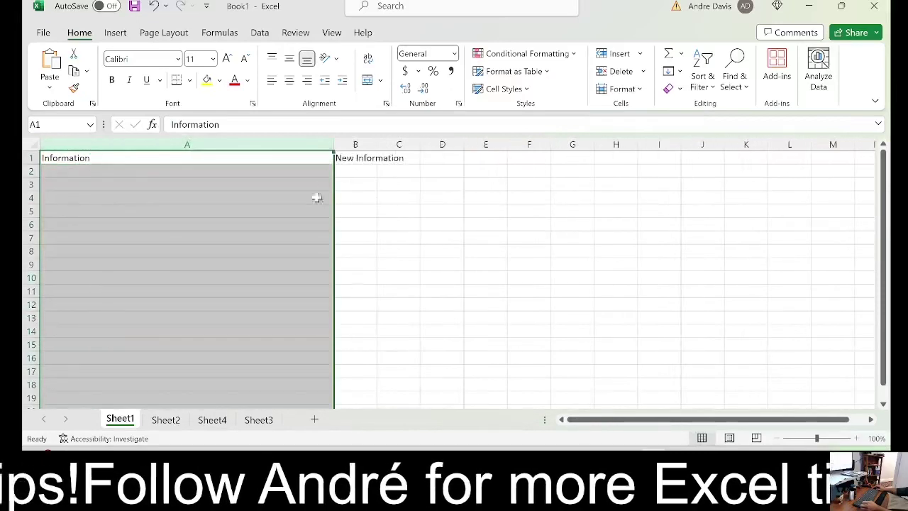
pyautogui.click(234, 184)
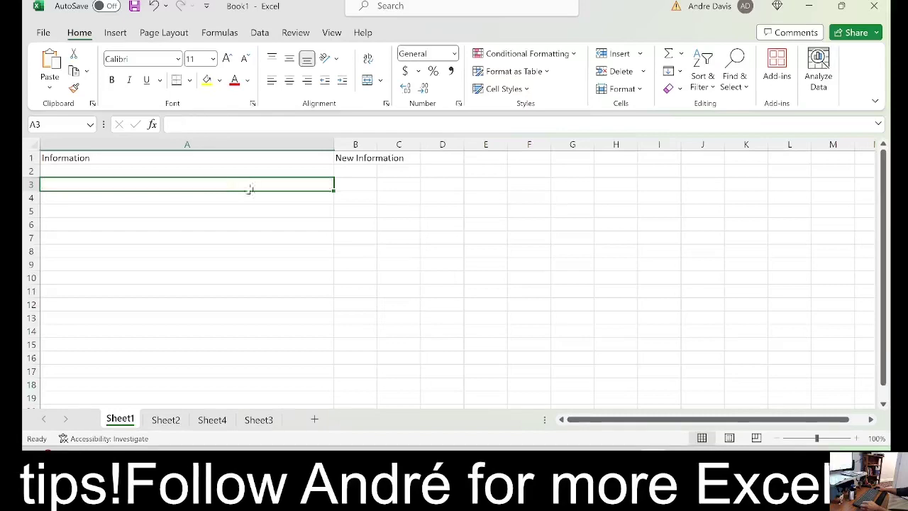
pyautogui.click(278, 144)
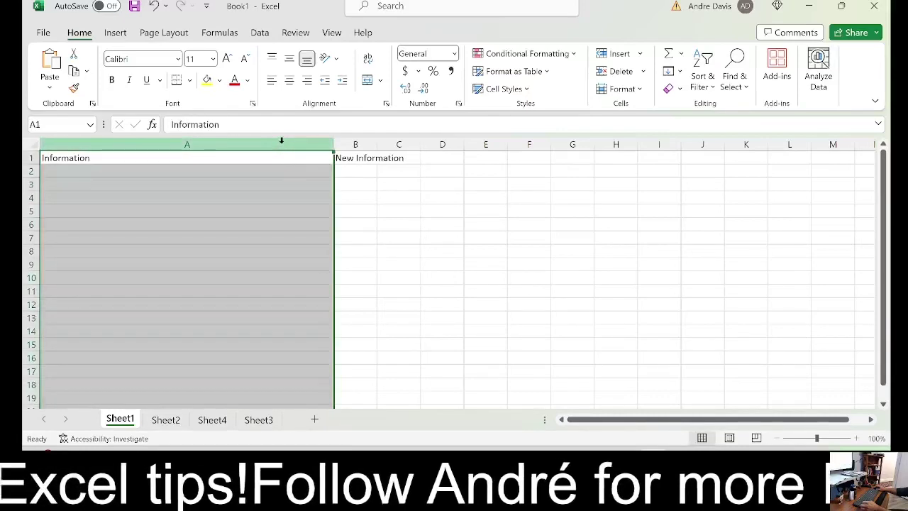
pyautogui.doubleClick(333, 144)
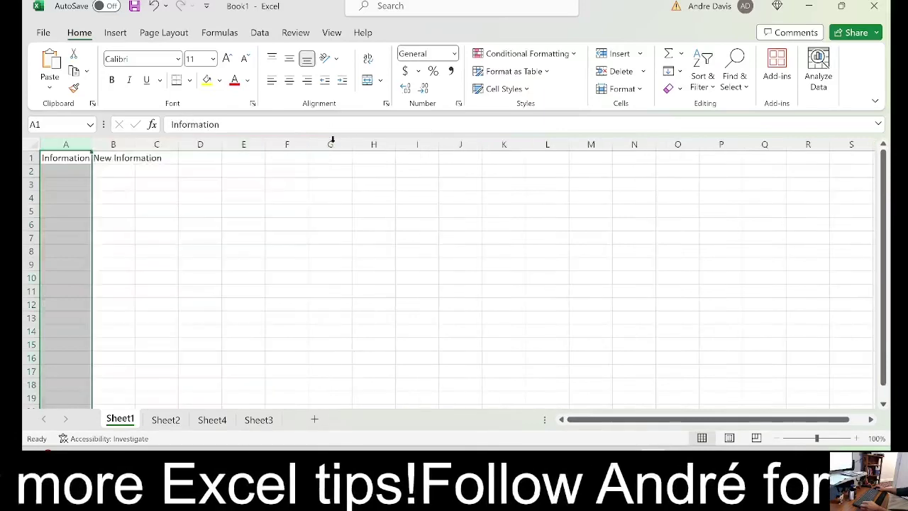
pyautogui.click(31, 225)
pyautogui.click(160, 217)
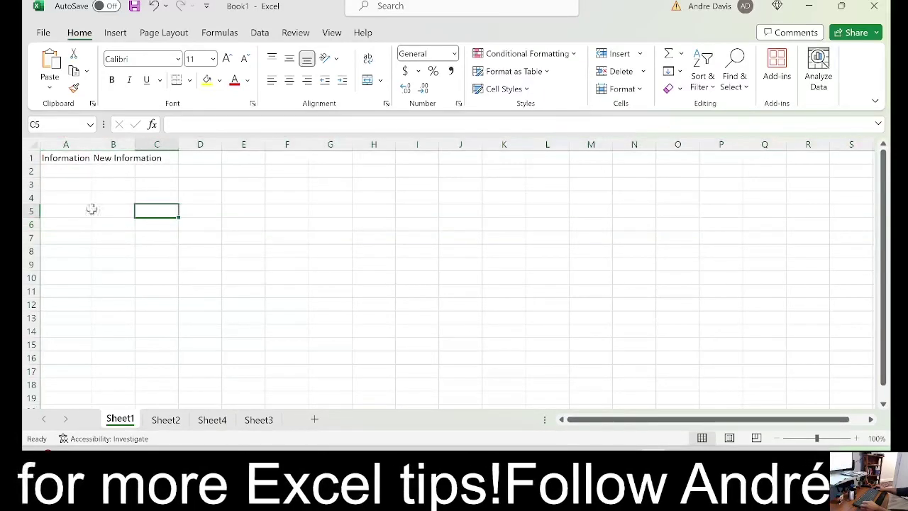
pyautogui.click(101, 185)
pyautogui.click(72, 137)
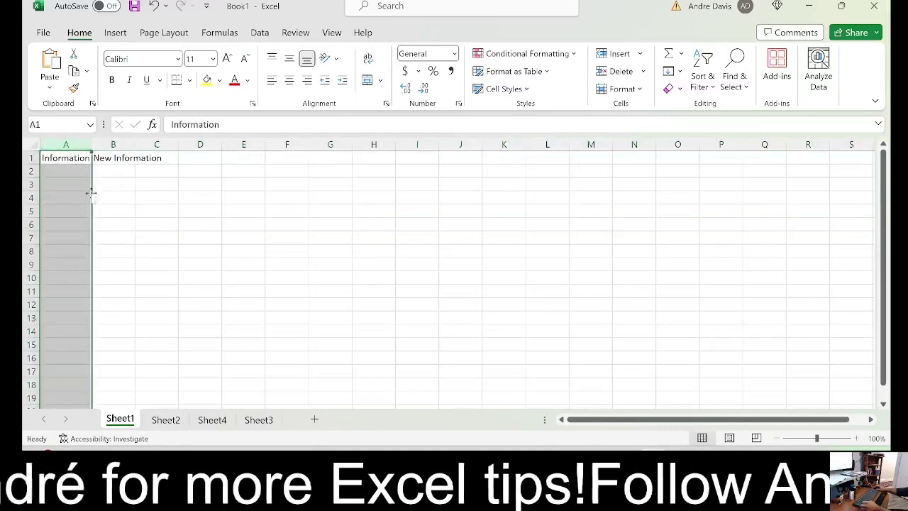
pyautogui.click(54, 223)
pyautogui.click(77, 198)
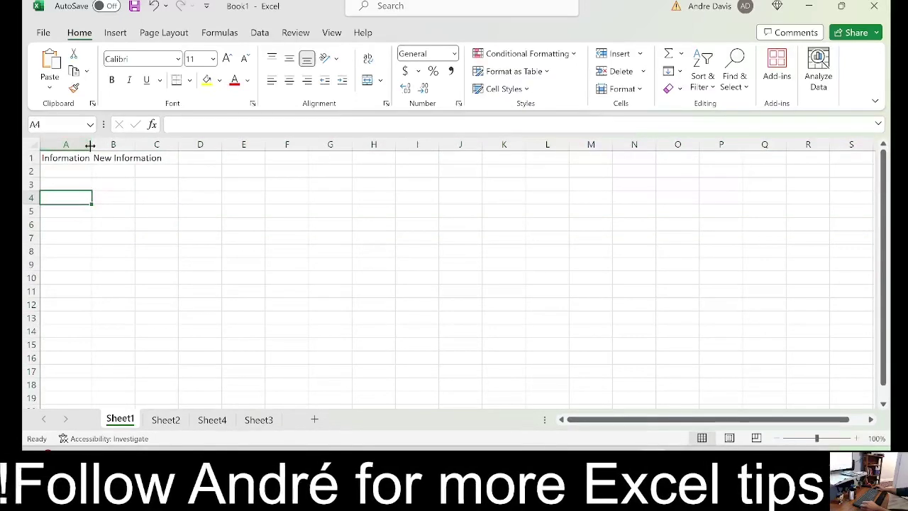
# Step: Widen column A to about three times its width, narrow it slightly, and autofit it to the heading
pyautogui.moveTo(91, 144); pyautogui.dragTo(197, 159)
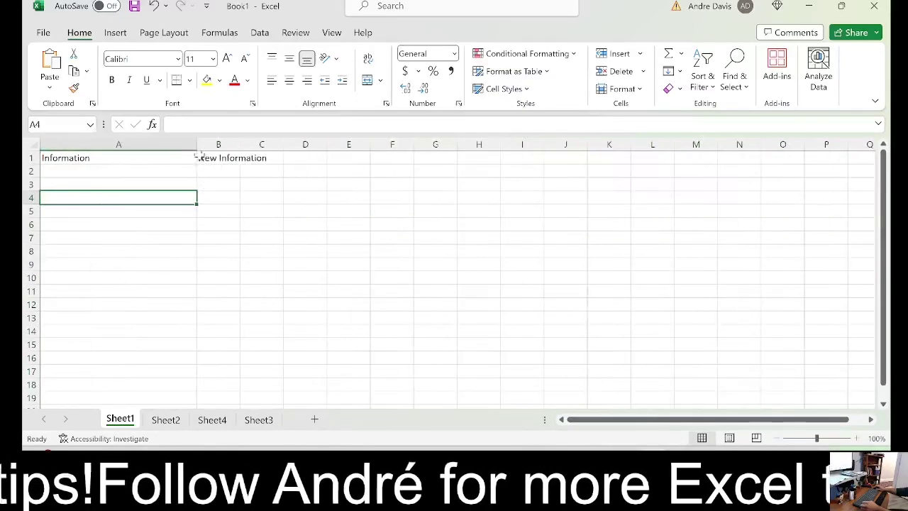
pyautogui.click(304, 197)
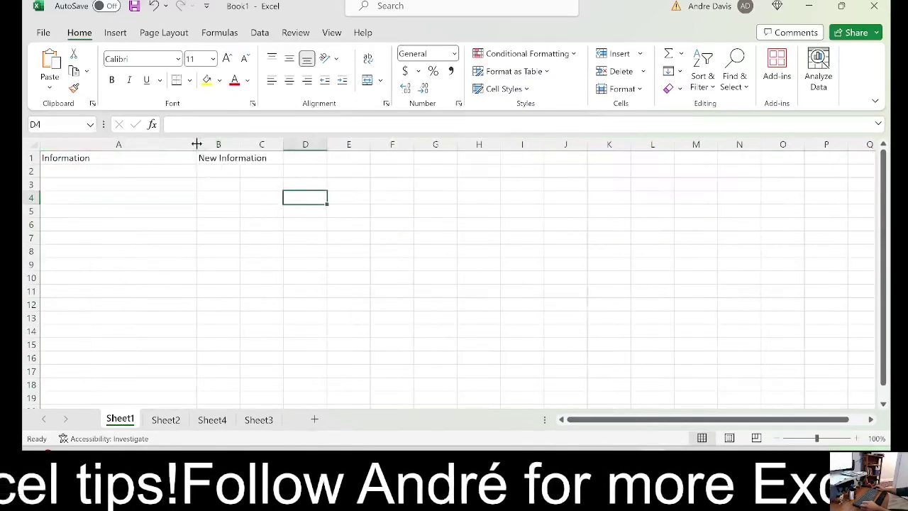
pyautogui.moveTo(196, 145)
pyautogui.mouseDown()
pyautogui.moveTo(118, 146)
pyautogui.moveTo(182, 155)
pyautogui.mouseUp()
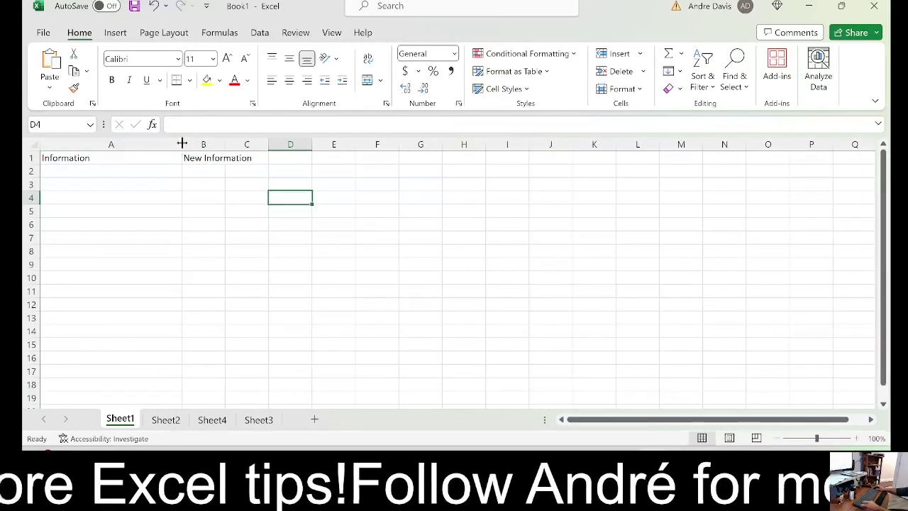
pyautogui.doubleClick(183, 143)
# Step: Autofit column B to the full width of its "New Information" heading
pyautogui.click(126, 212)
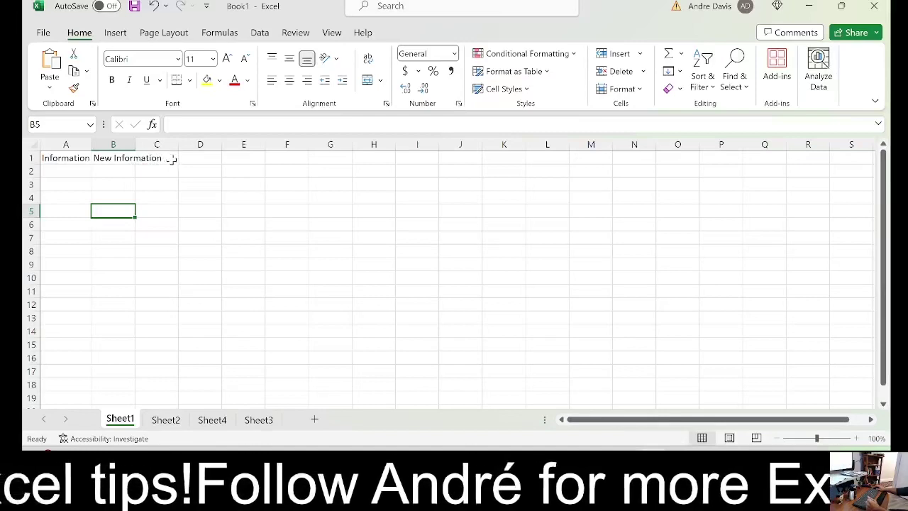
pyautogui.doubleClick(135, 144)
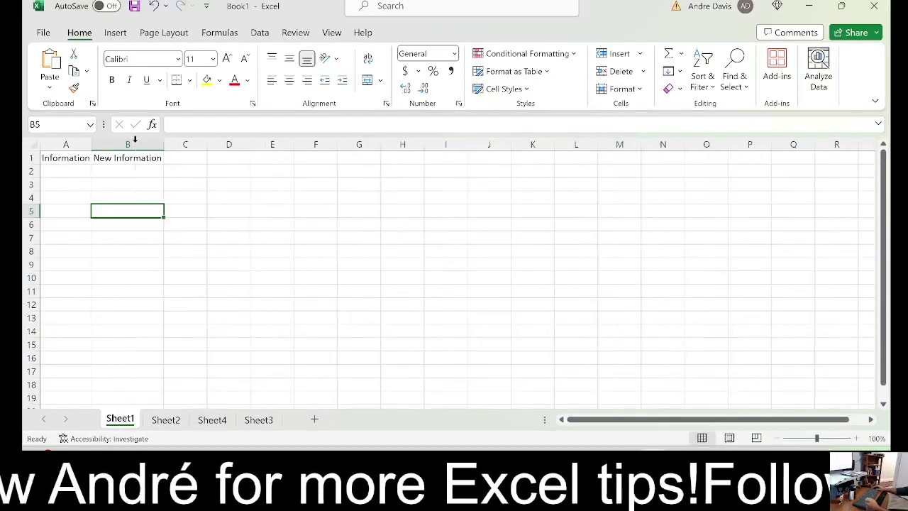